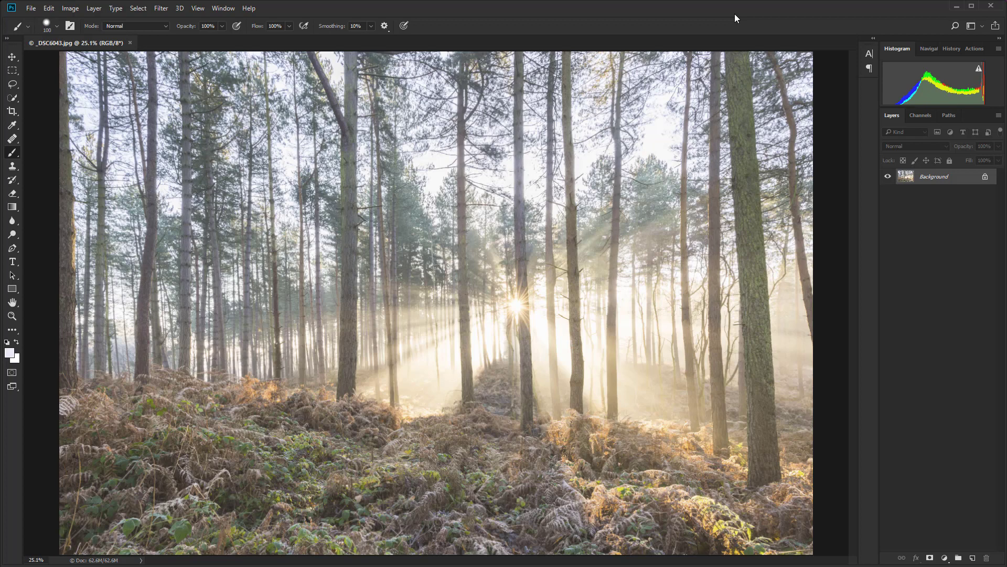
# - Duplicate the Background forest photo onto a new Layer 1 with Ctrl+J
pyautogui.hotkey('ctrl', 'j')
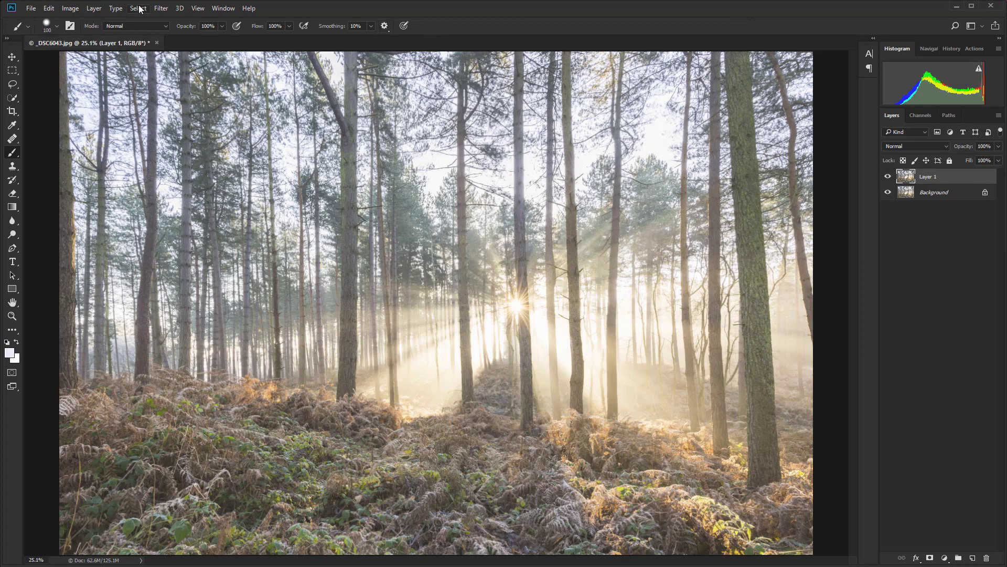
# - Set Layer 1's Motion Blur to angle 90 and distance 450 pixels, previewing the vertical streaks
pyautogui.click(162, 8)
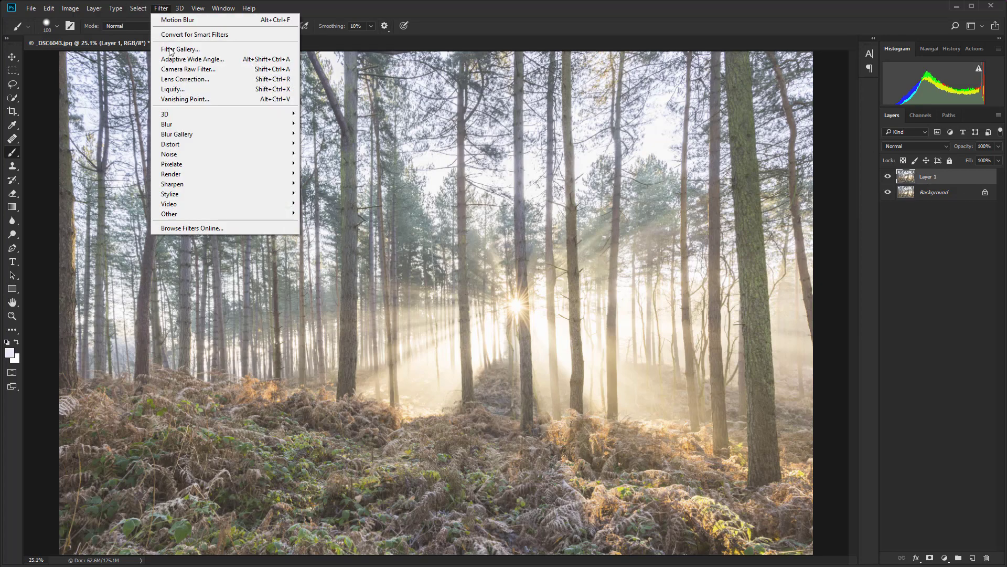
pyautogui.moveTo(195, 122)
pyautogui.click(352, 184)
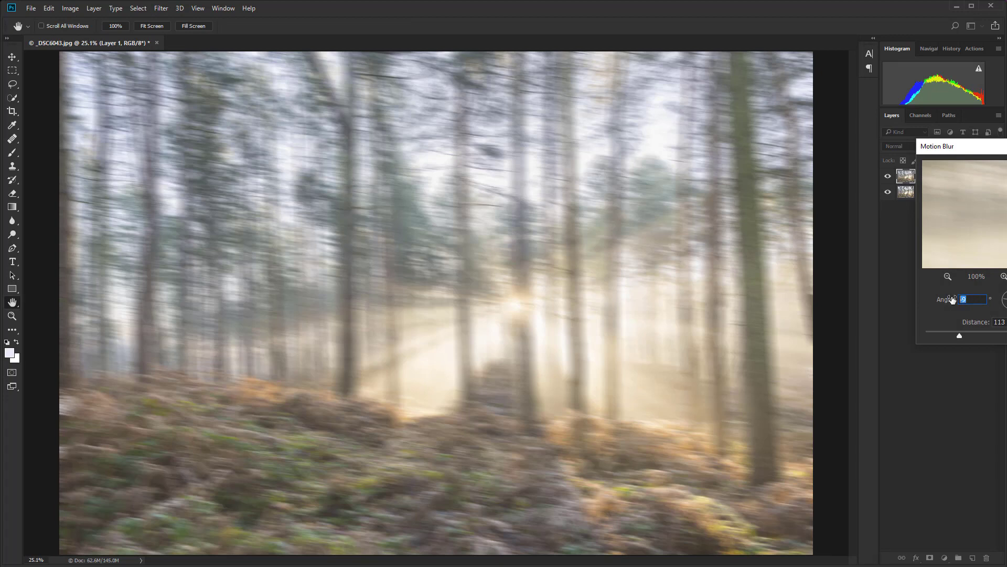
pyautogui.write('90')
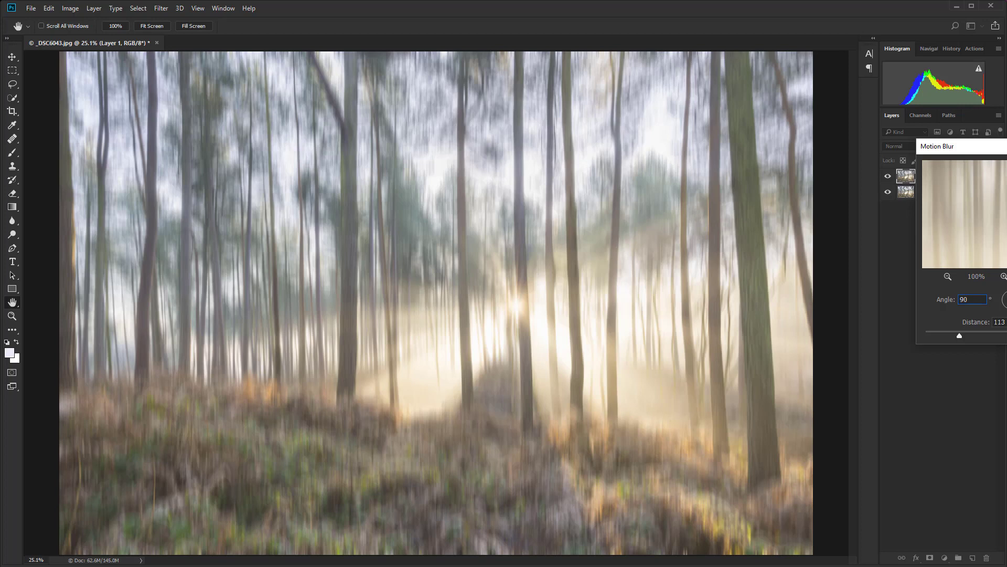
pyautogui.click(999, 321)
pyautogui.write('300')
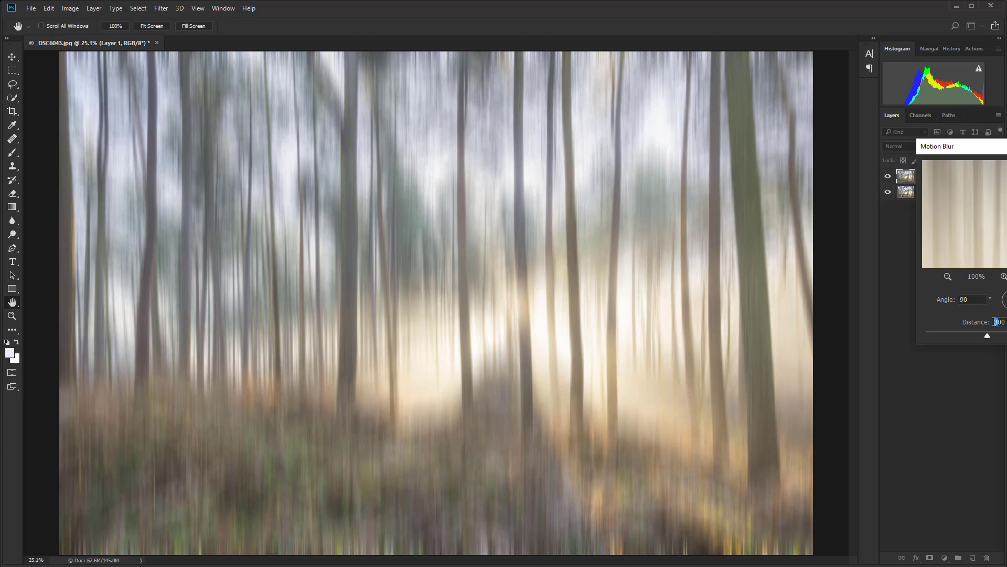
pyautogui.write('6')
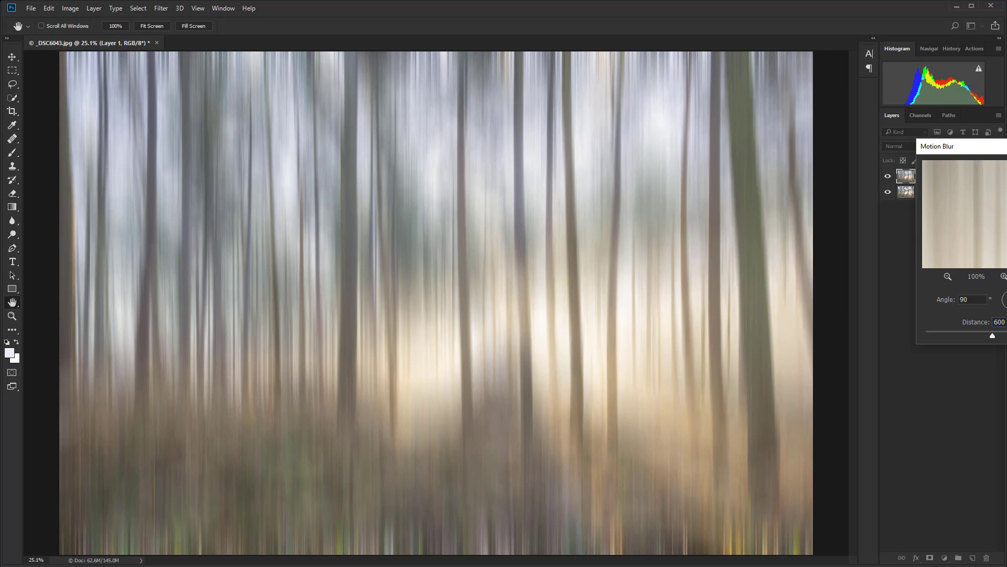
pyautogui.click(987, 321)
pyautogui.write('450')
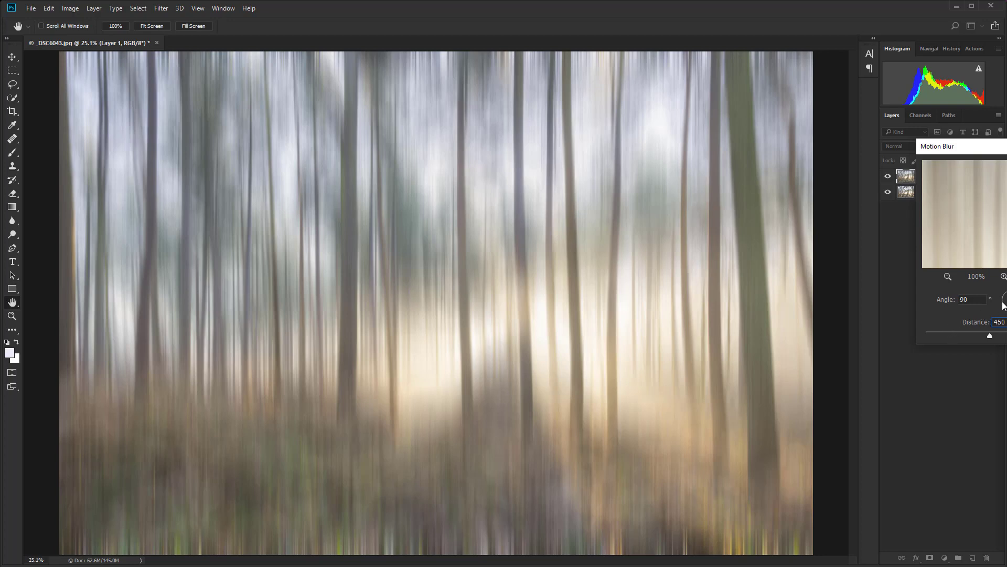
pyautogui.moveTo(995, 152)
pyautogui.mouseDown()
pyautogui.moveTo(950, 160)
pyautogui.moveTo(874, 152)
pyautogui.mouseUp()
# - Apply the vertical blur, compare it with the original, and add a white layer mask to Layer 1
pyautogui.click(898, 171)
pyautogui.press('b')
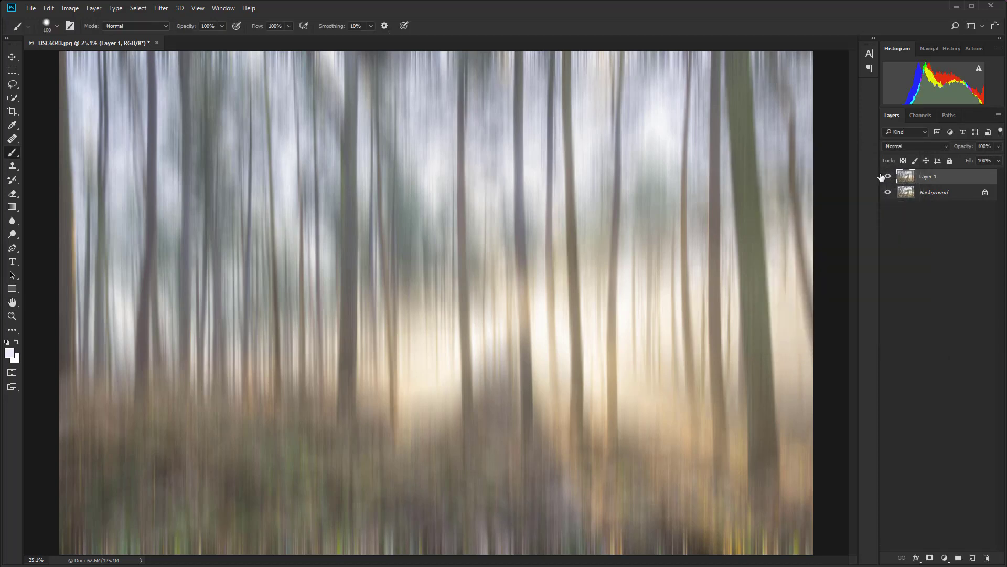
pyautogui.click(888, 176)
pyautogui.click(888, 177)
pyautogui.click(888, 178)
pyautogui.click(887, 178)
pyautogui.click(930, 558)
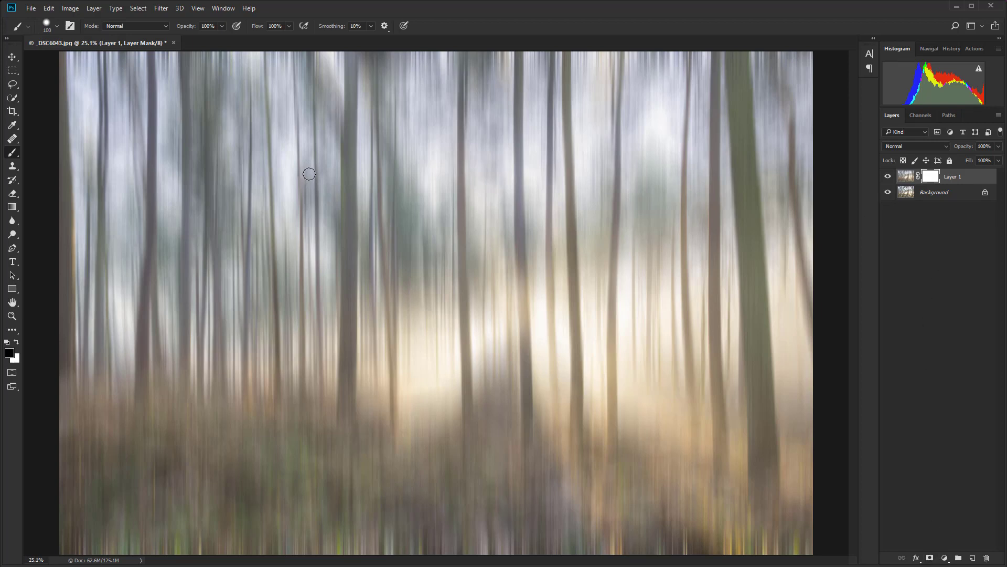
pyautogui.press('x')
pyautogui.press('x')
# - Draw a linear gradient upward from the image bottom on Layer 1's mask, revealing sharp ferns
pyautogui.press('g')
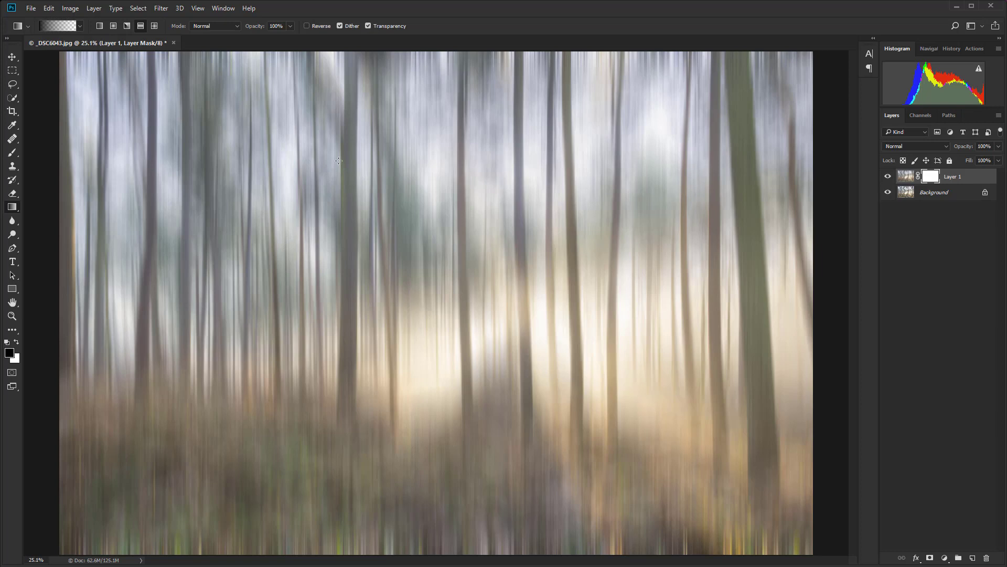
pyautogui.click(99, 27)
pyautogui.moveTo(464, 535); pyautogui.dragTo(457, 357)
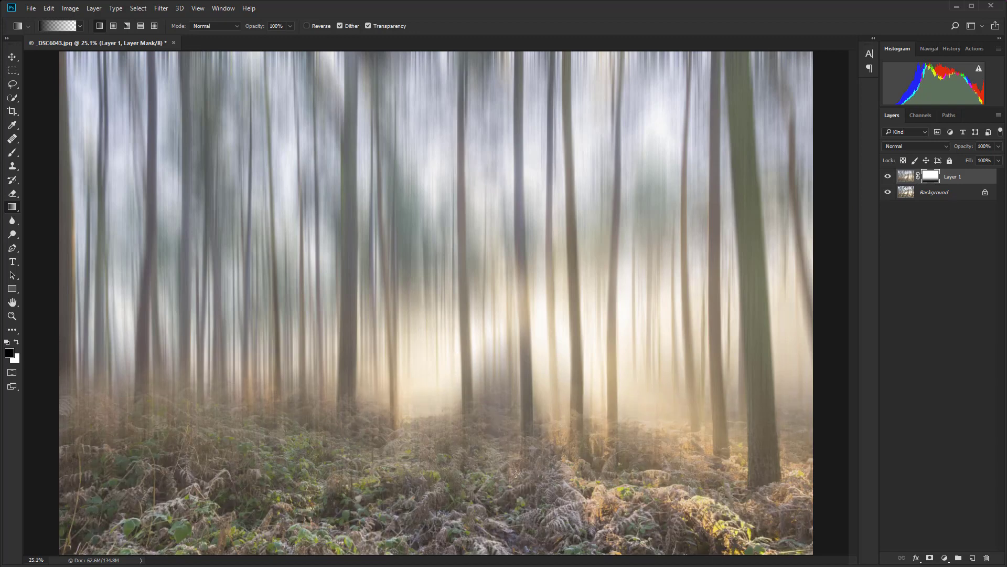
pyautogui.moveTo(501, 460); pyautogui.dragTo(500, 346)
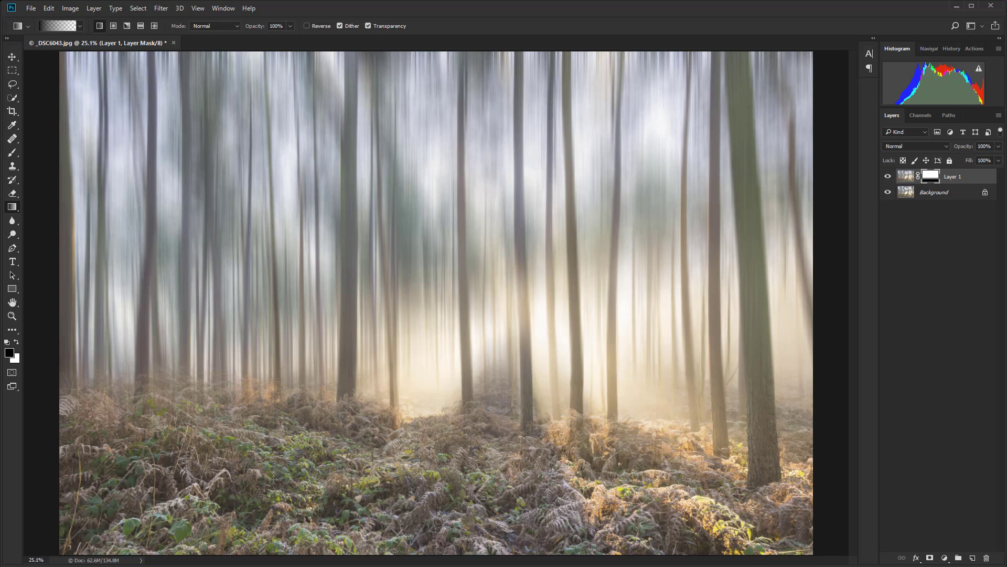
# - Set the brush to 0% hardness and resize it for painting ferns back on the mask
pyautogui.press('b')
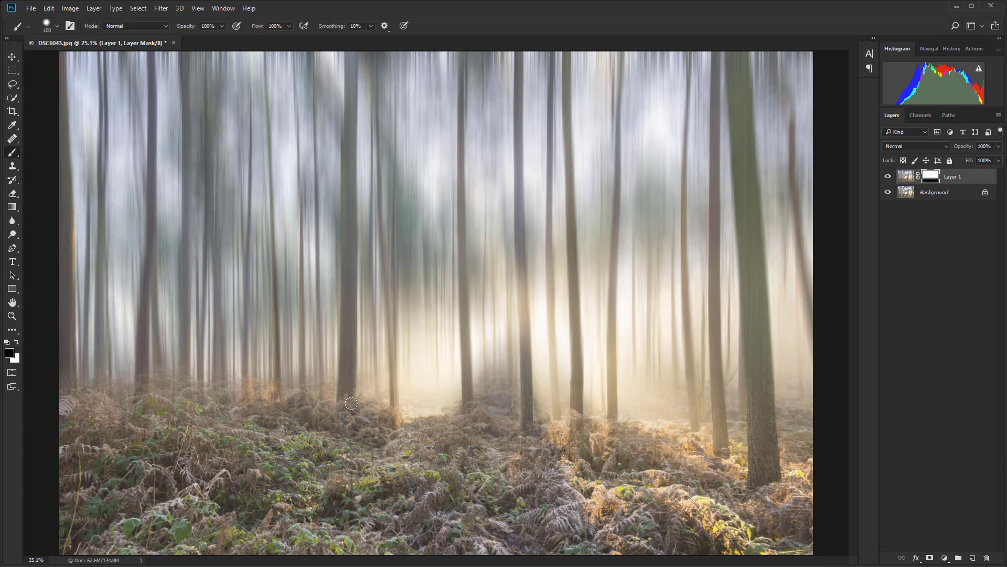
pyautogui.click(57, 26)
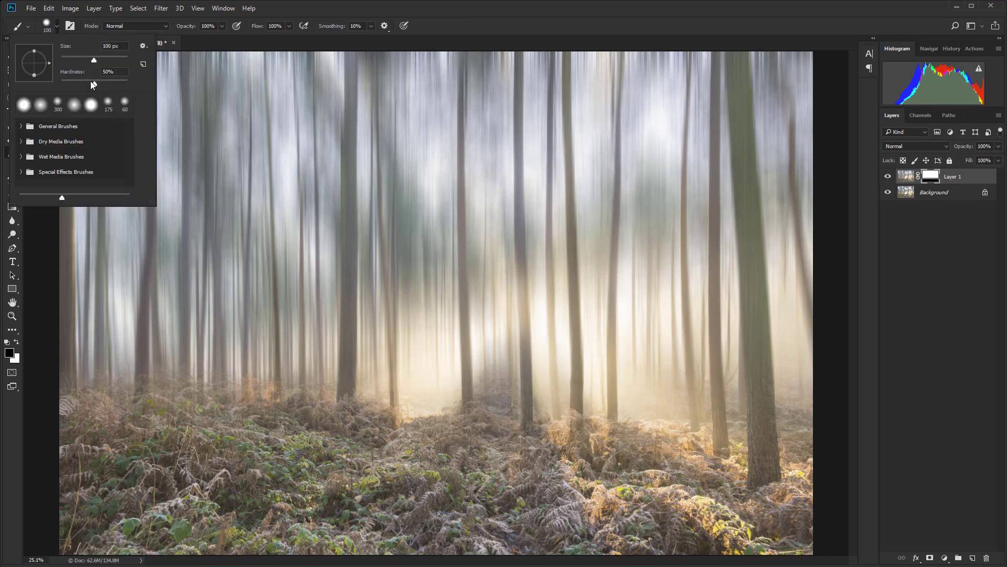
pyautogui.moveTo(93, 83); pyautogui.dragTo(53, 88)
pyautogui.click(191, 40)
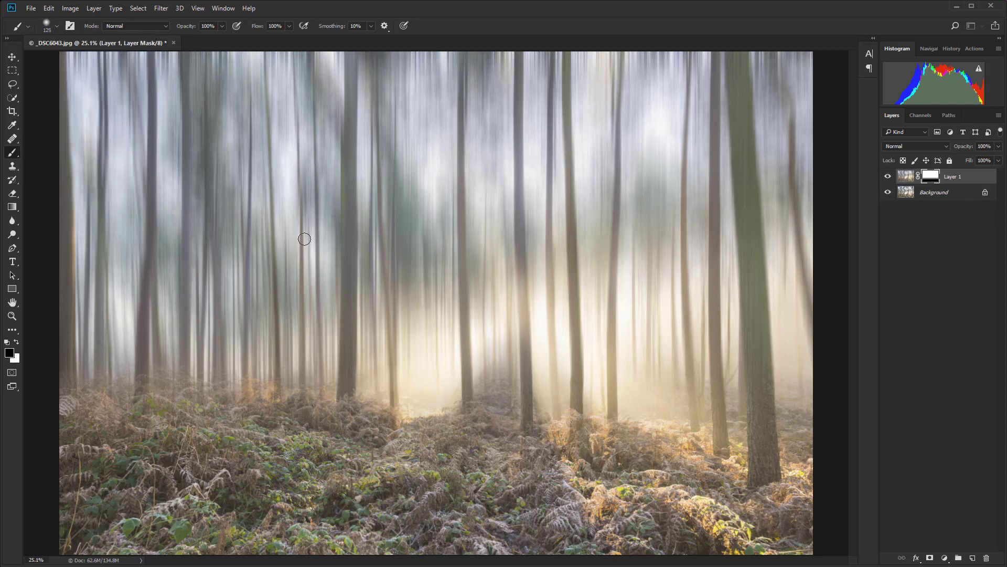
pyautogui.press(']')
pyautogui.press(']')
pyautogui.press(']')
pyautogui.press(']')
pyautogui.press(']')
pyautogui.press(']')
pyautogui.press(']')
pyautogui.press(']')
pyautogui.press(']')
pyautogui.press(']')
pyautogui.press(']')
pyautogui.press(']')
pyautogui.press(']')
pyautogui.press(']')
pyautogui.press(']')
pyautogui.press('[')
pyautogui.press('[')
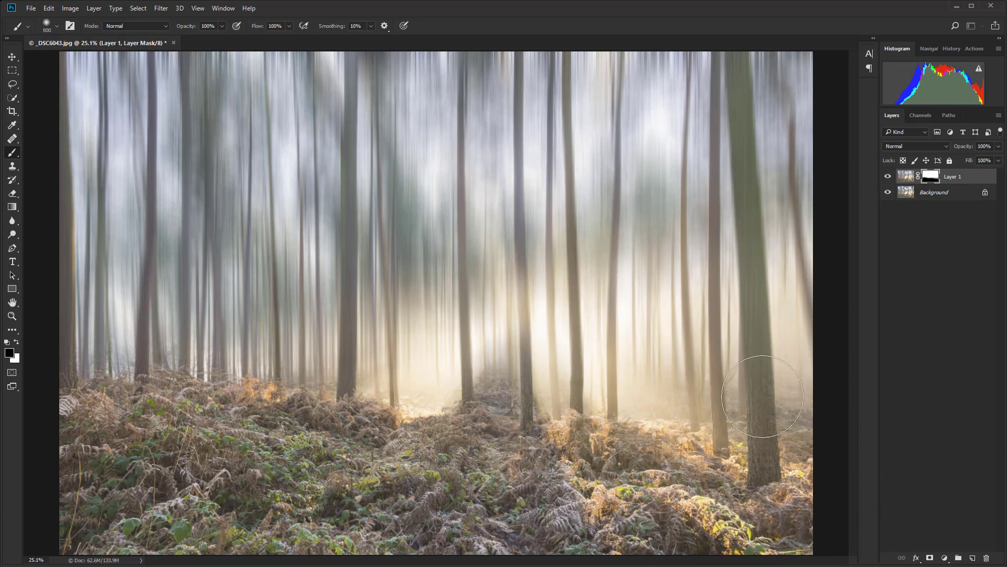
# - Set the brush to size 300 and opacity 19%
pyautogui.press('[')
pyautogui.press('[')
pyautogui.press('[')
pyautogui.press('[')
pyautogui.press('[')
pyautogui.click(222, 27)
pyautogui.moveTo(199, 40); pyautogui.dragTo(199, 39)
pyautogui.click(757, 397)
pyautogui.moveTo(219, 39); pyautogui.dragTo(206, 40)
pyautogui.click(760, 352)
# - Paint sharpness lightly back onto the right-hand tree trunk, then restore brush opacity to 100%
pyautogui.moveTo(760, 352)
pyautogui.mouseDown()
pyautogui.moveTo(767, 472)
pyautogui.moveTo(767, 462)
pyautogui.mouseUp()
pyautogui.moveTo(766, 307); pyautogui.dragTo(759, 197)
pyautogui.click(222, 25)
pyautogui.click(288, 41)
# - Switch the foreground to white and enlarge the soft brush to 1000 for painting blur back
pyautogui.press('x')
pyautogui.press(']')
pyautogui.press(']')
pyautogui.press(']')
pyautogui.press(']')
pyautogui.press(']')
pyautogui.press(']')
pyautogui.press(']')
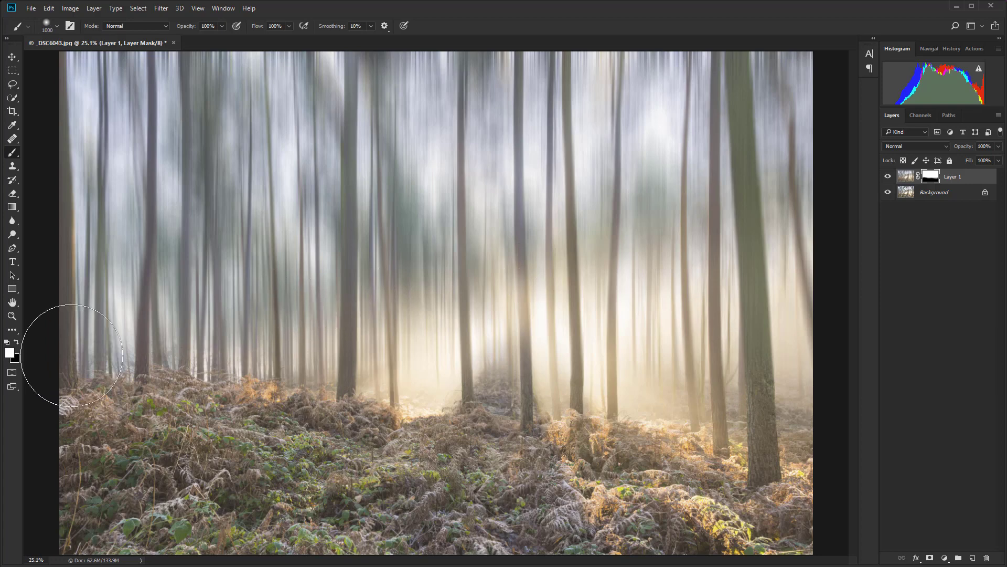